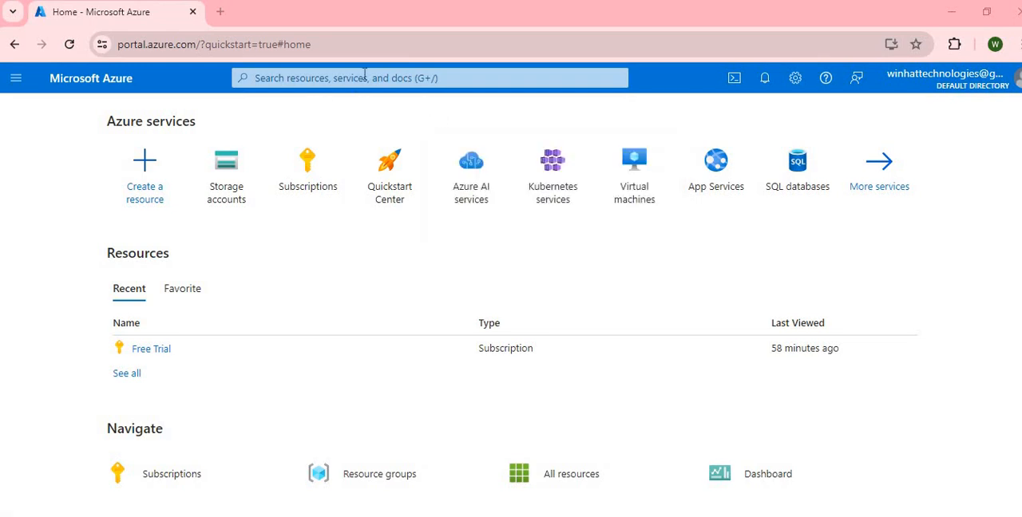
Go to the Storage accounts service and start creating a new storage account.
left_click(365, 74)
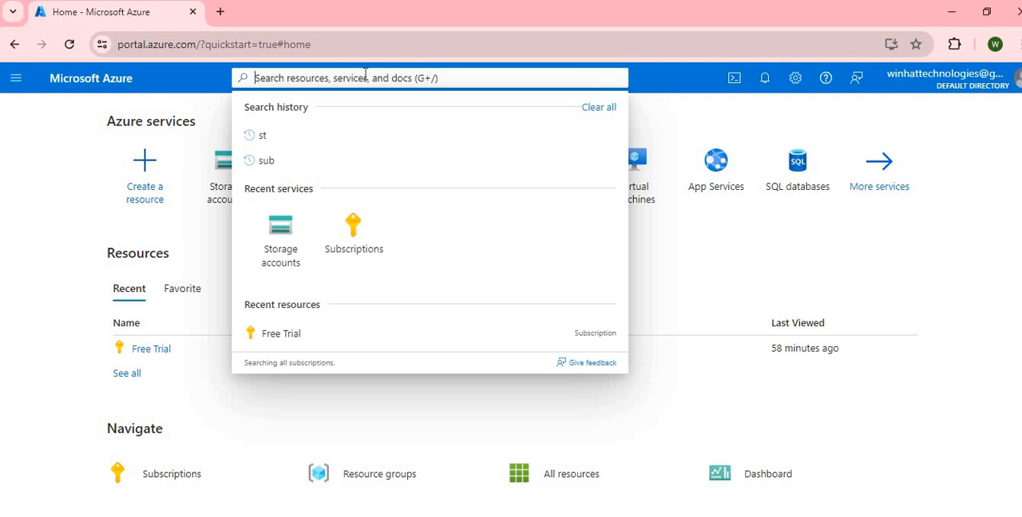
left_click(275, 254)
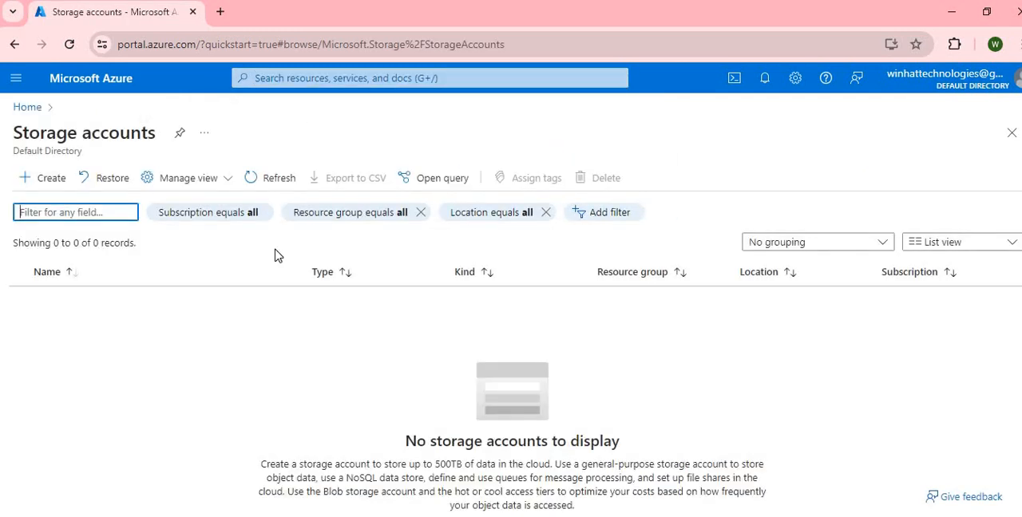
left_click(51, 180)
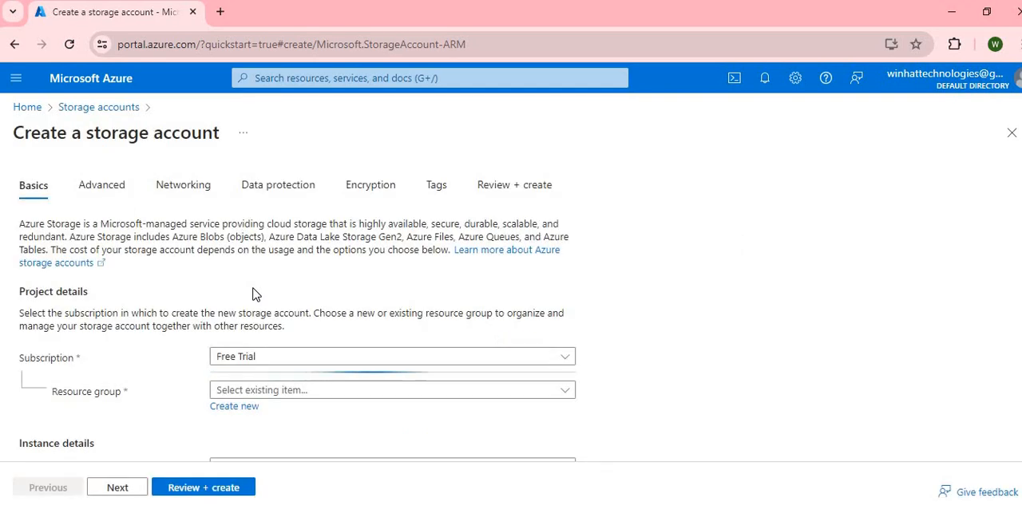
Create a new resource group named winhat.in for the storage account.
scroll(252, 295, "down", 2)
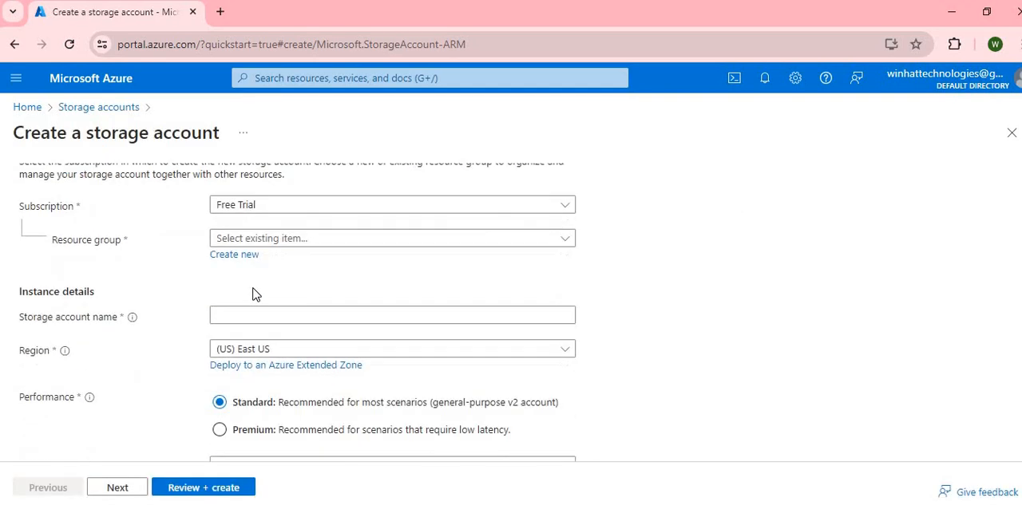
left_click(288, 240)
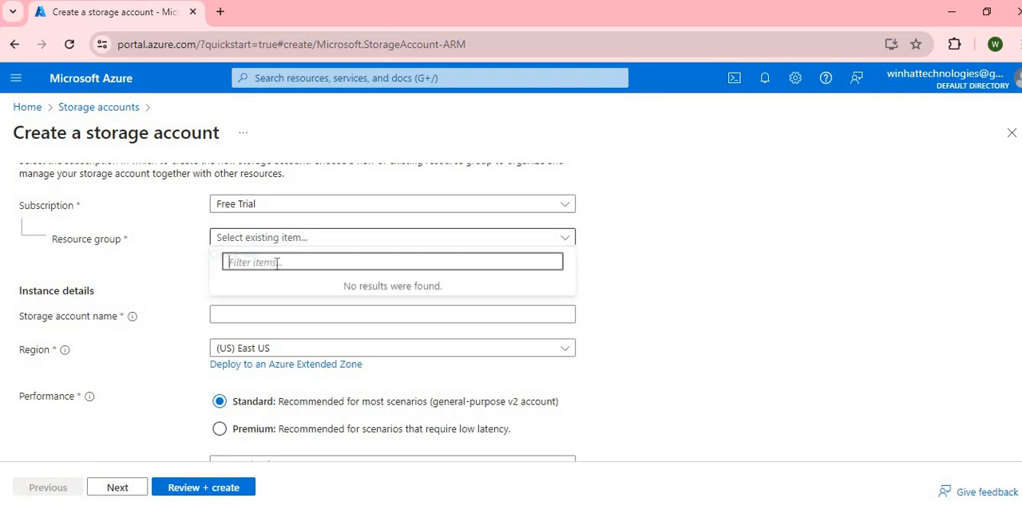
left_click(182, 250)
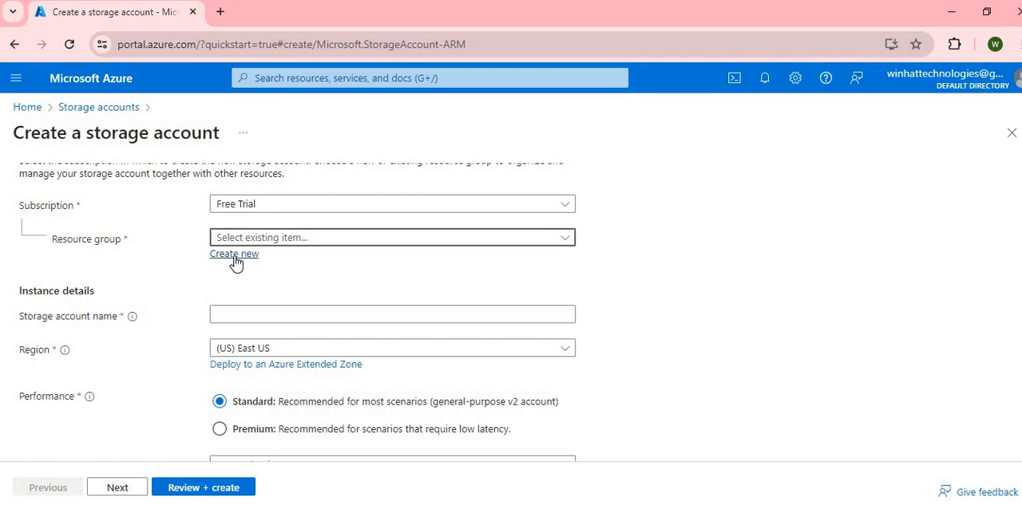
left_click(235, 257)
left_click(255, 359)
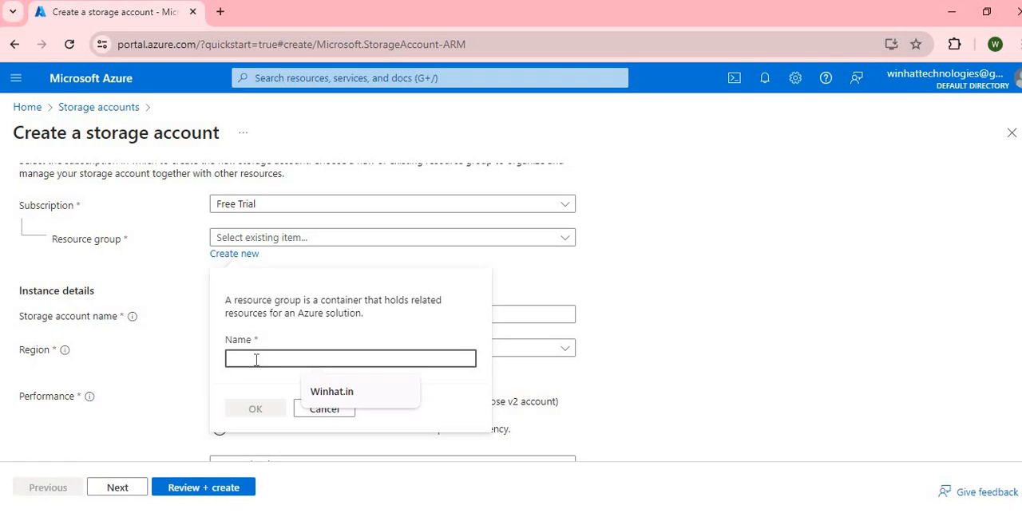
type("winhat")
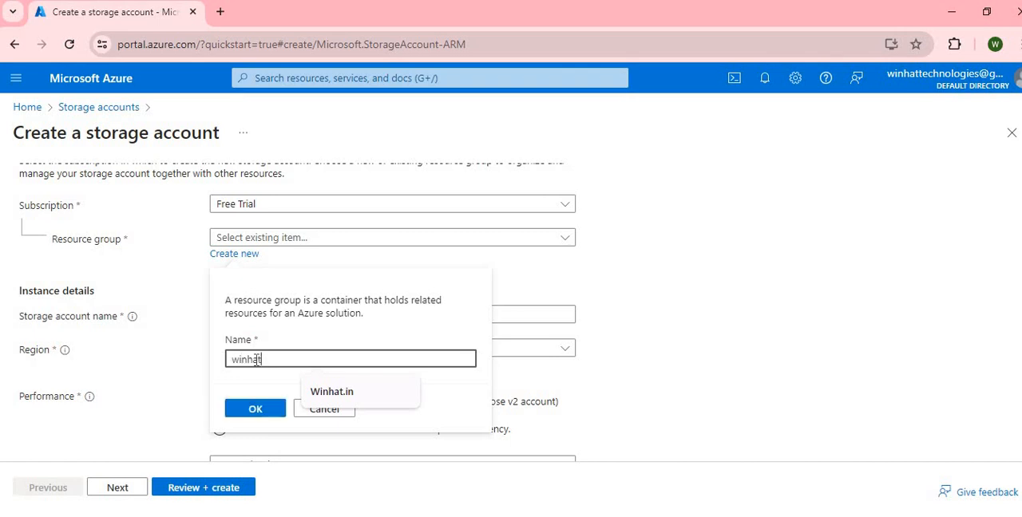
type(".in")
left_click(257, 409)
Name the storage account winhat.
left_click(271, 318)
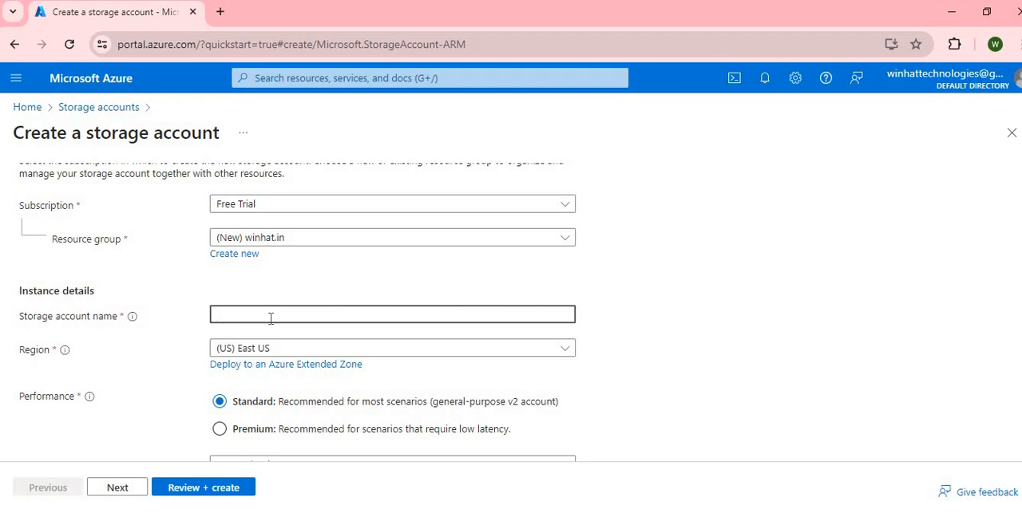
type("winhat")
Keep the default redundancy, advanced and networking settings and proceed to the data protection settings.
scroll(153, 388, "down", 1)
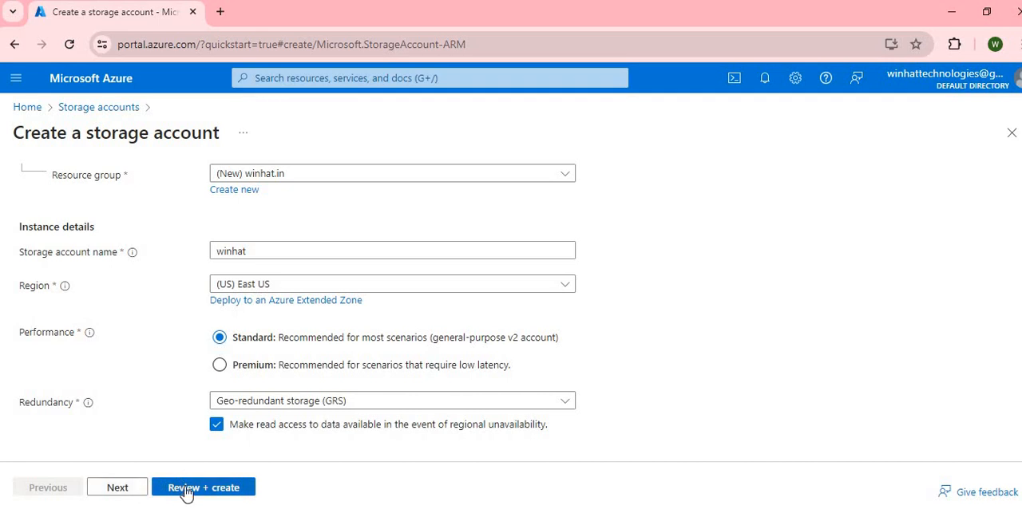
left_click(131, 484)
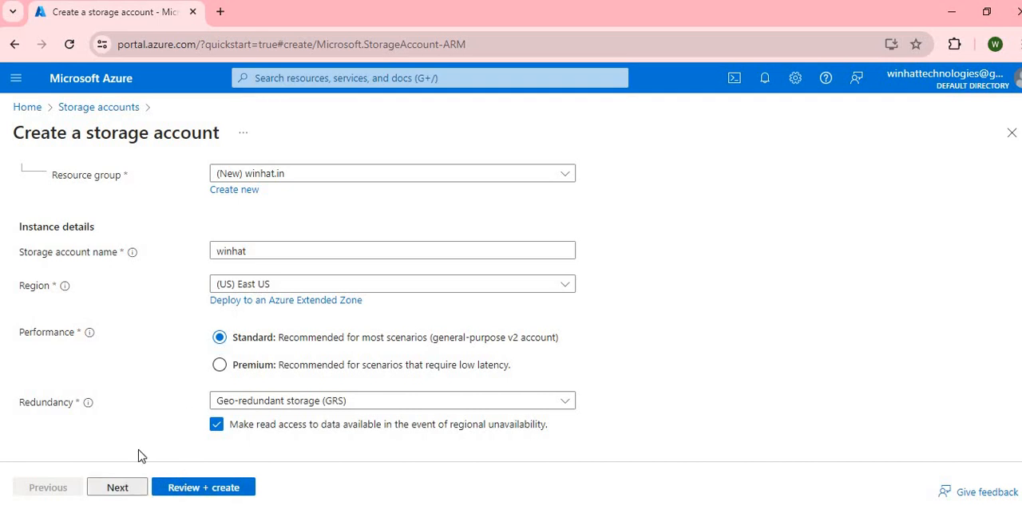
scroll(222, 339, "down", 3)
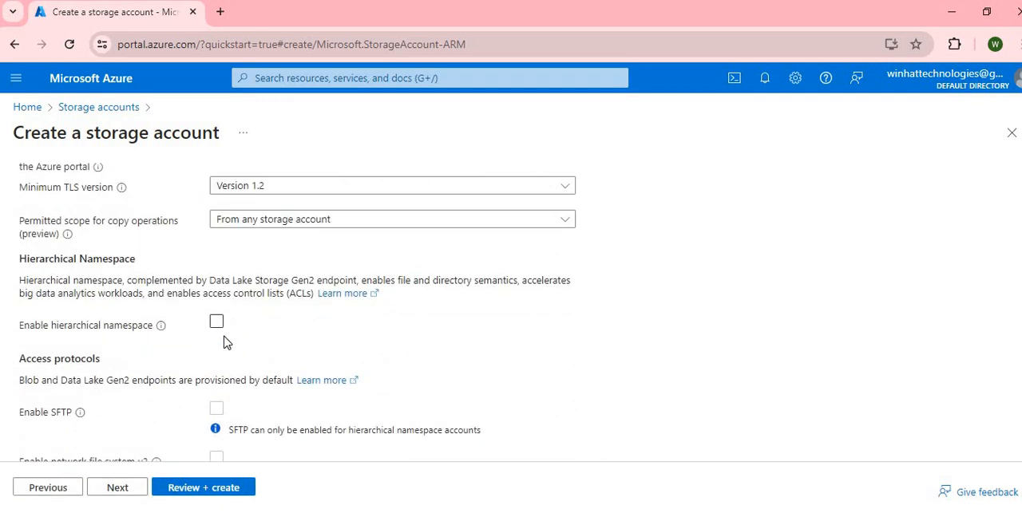
scroll(236, 342, "down", 3)
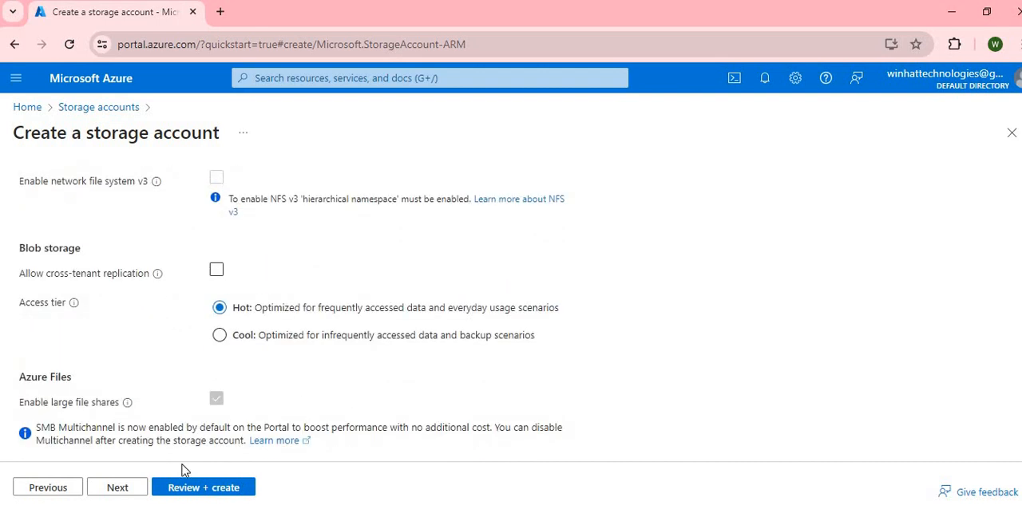
left_click(132, 490)
scroll(218, 335, "down", 2)
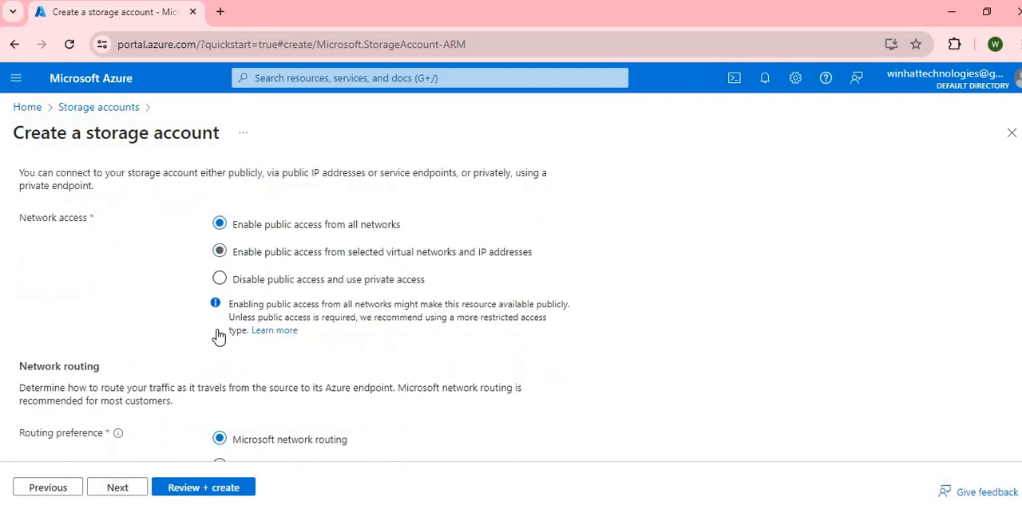
left_click(132, 490)
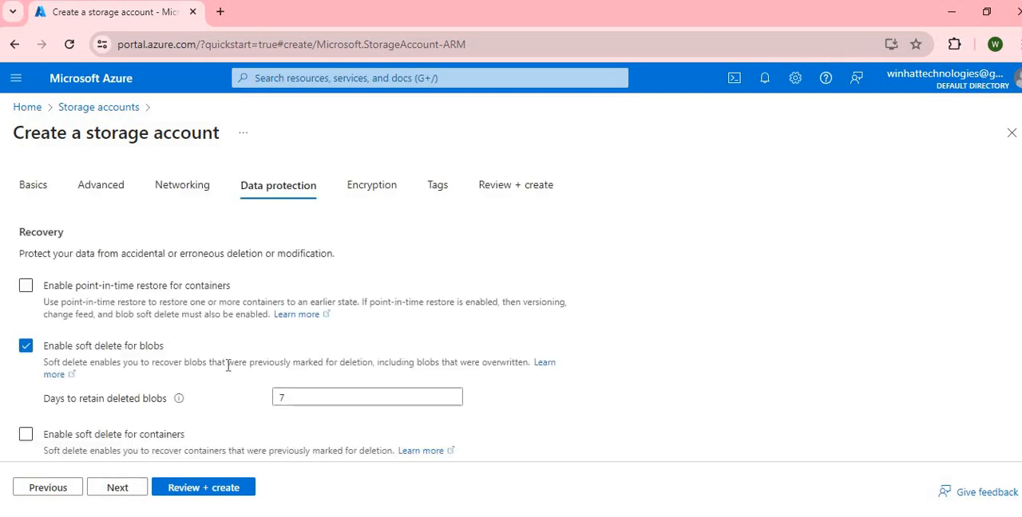
Keep the default data protection and encryption settings, leave the tags empty, and create the storage account.
scroll(231, 361, "down", 1)
scroll(231, 361, "down", 4)
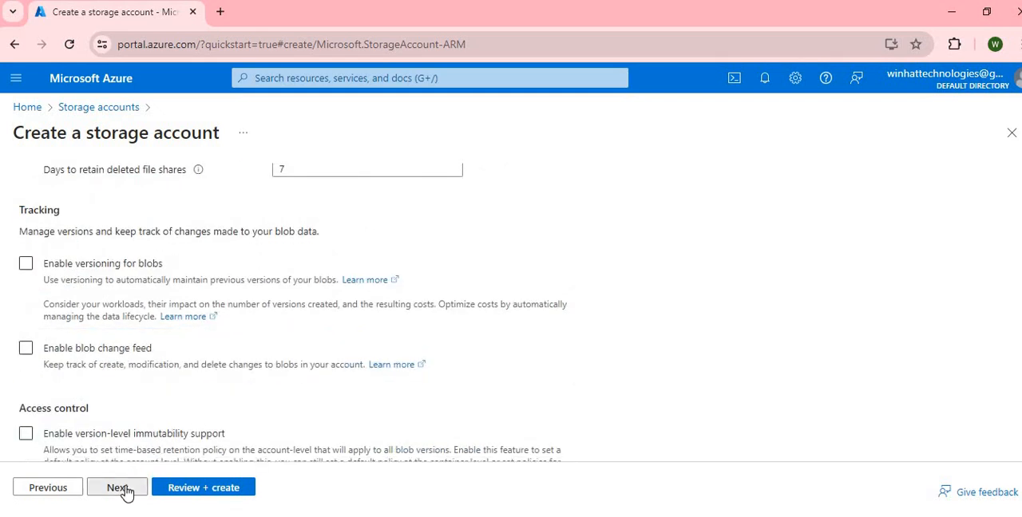
left_click(124, 490)
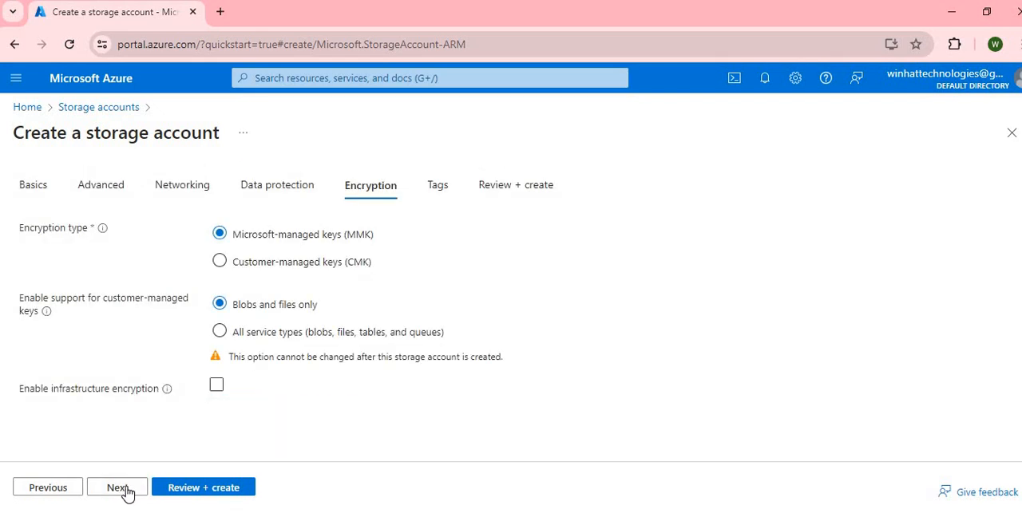
left_click(125, 492)
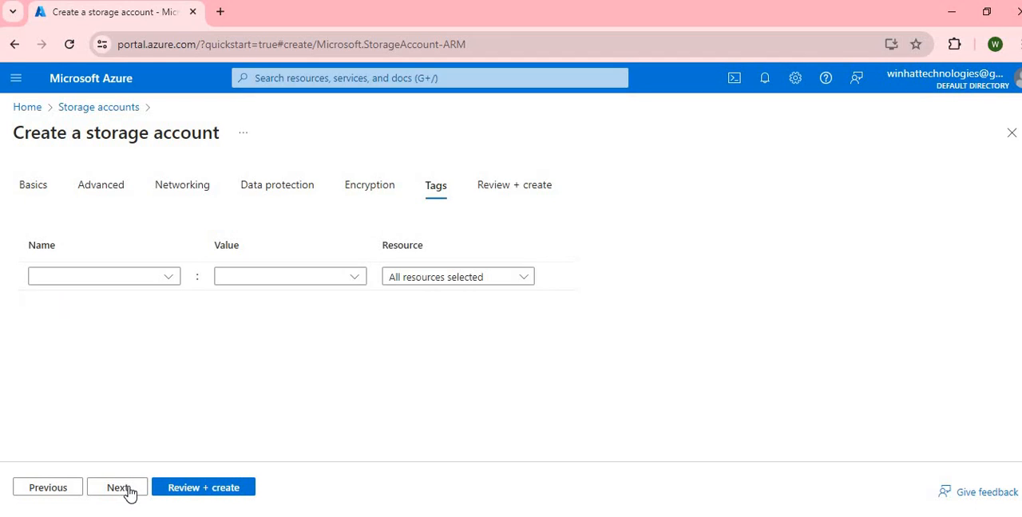
left_click(128, 491)
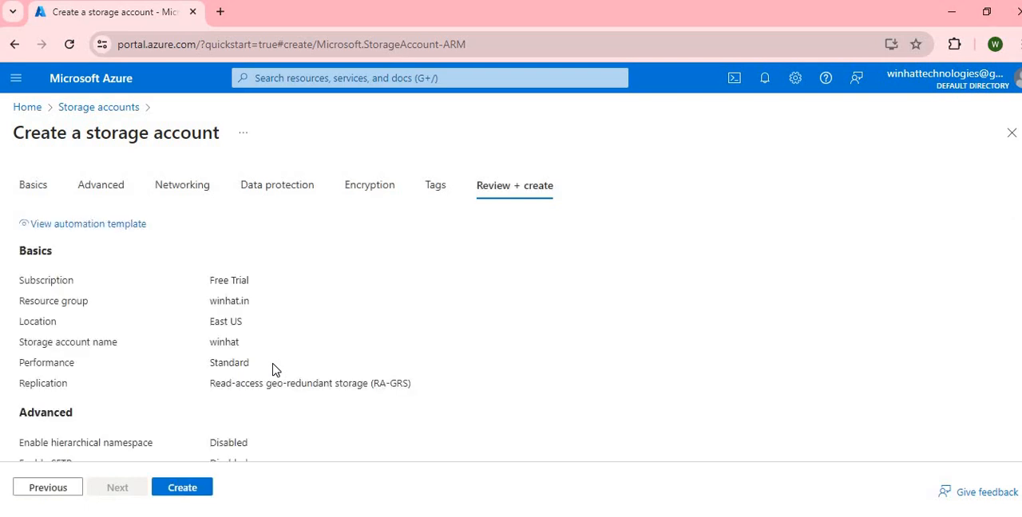
left_click(184, 488)
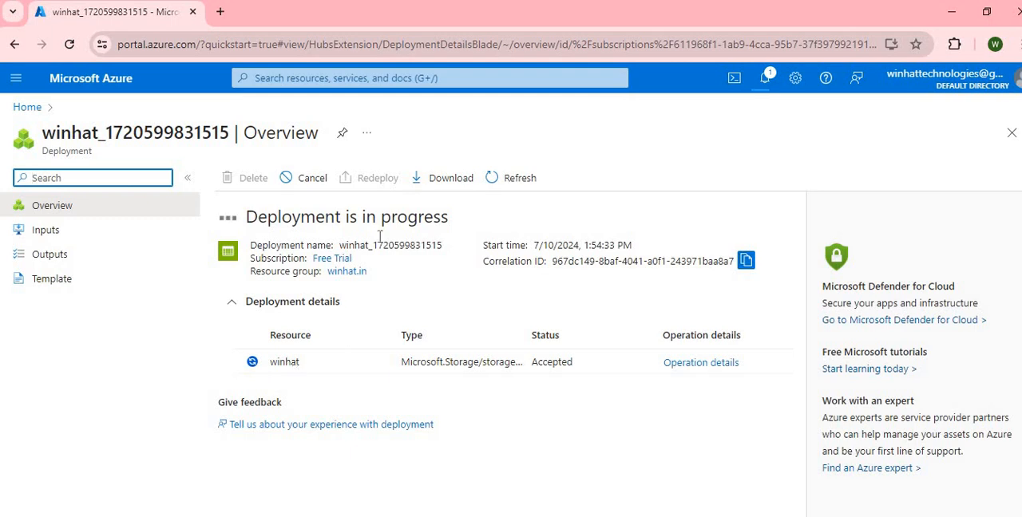
Look up the Storage accounts service and open the newly deployed winhat storage account.
left_click(390, 78)
type("st")
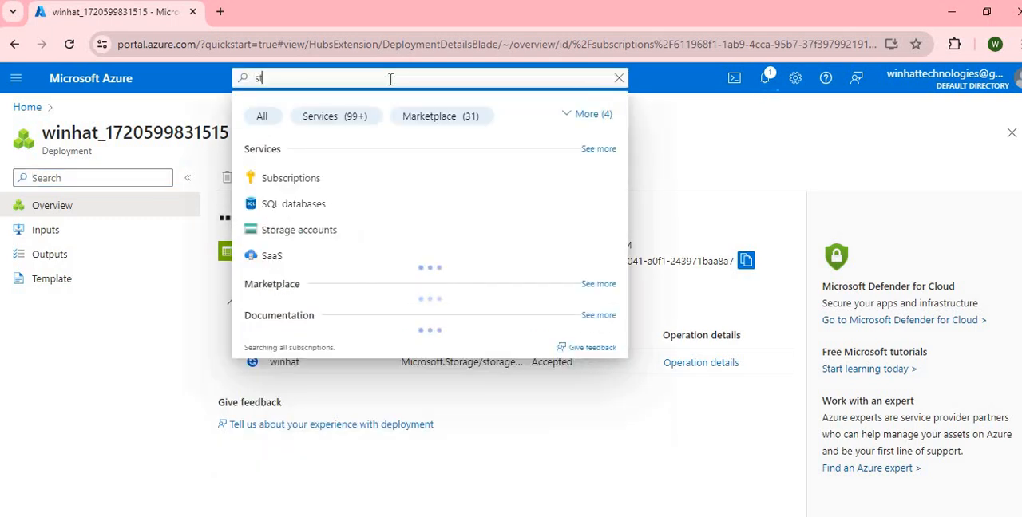
left_click(315, 186)
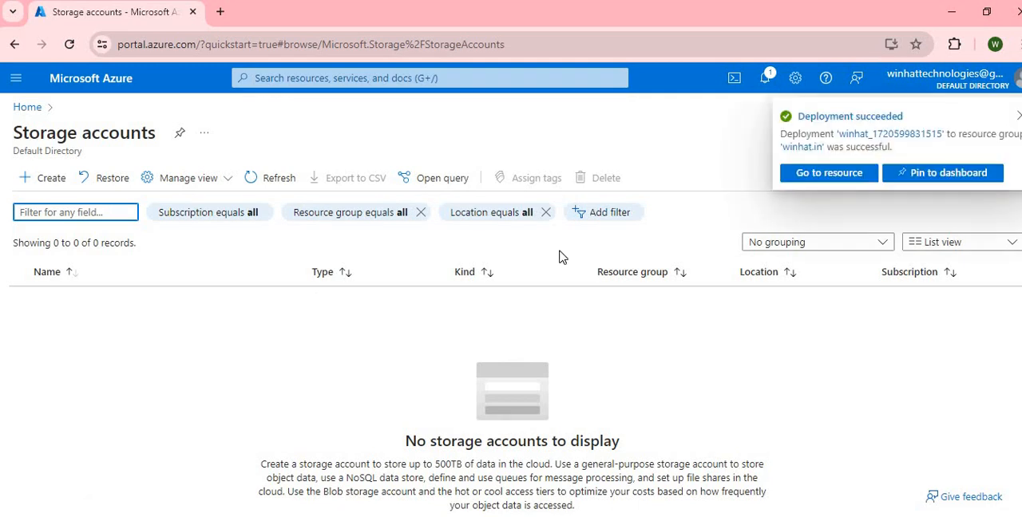
left_click(829, 172)
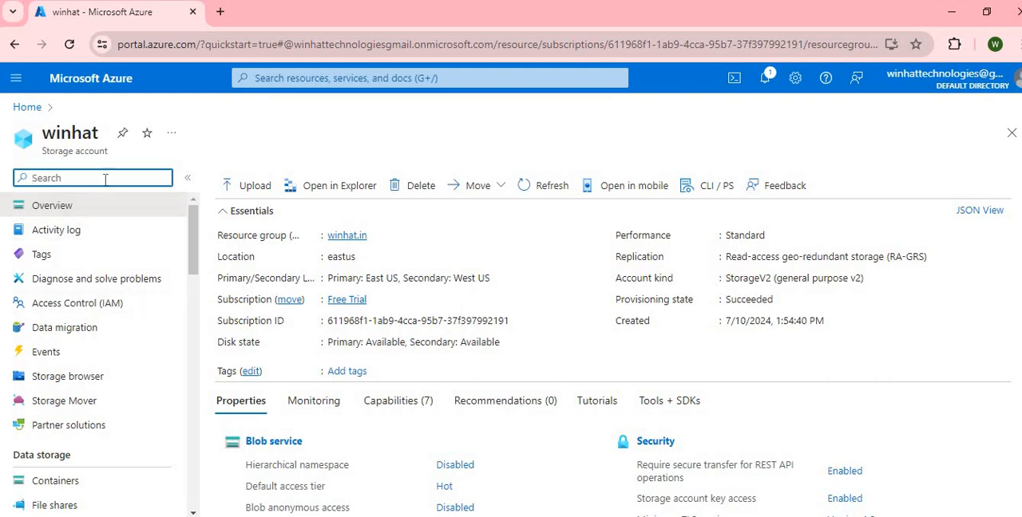
Find the Static website settings of the winhat storage account and enable static website hosting.
type("sta")
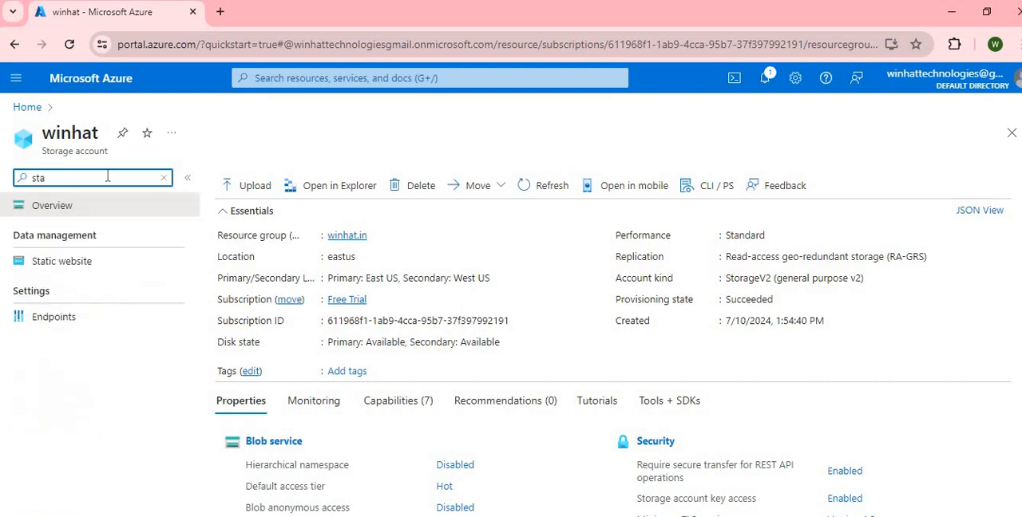
left_click(82, 268)
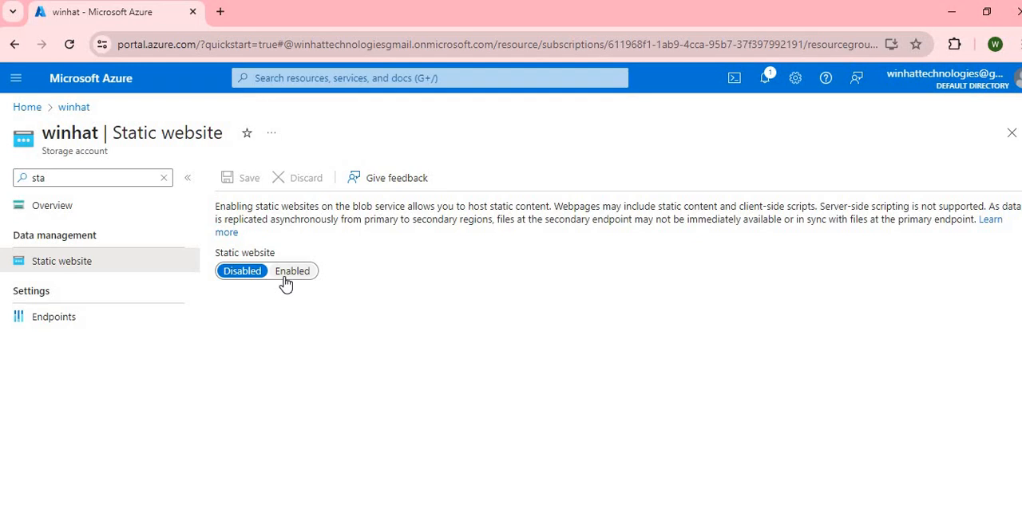
left_click(288, 276)
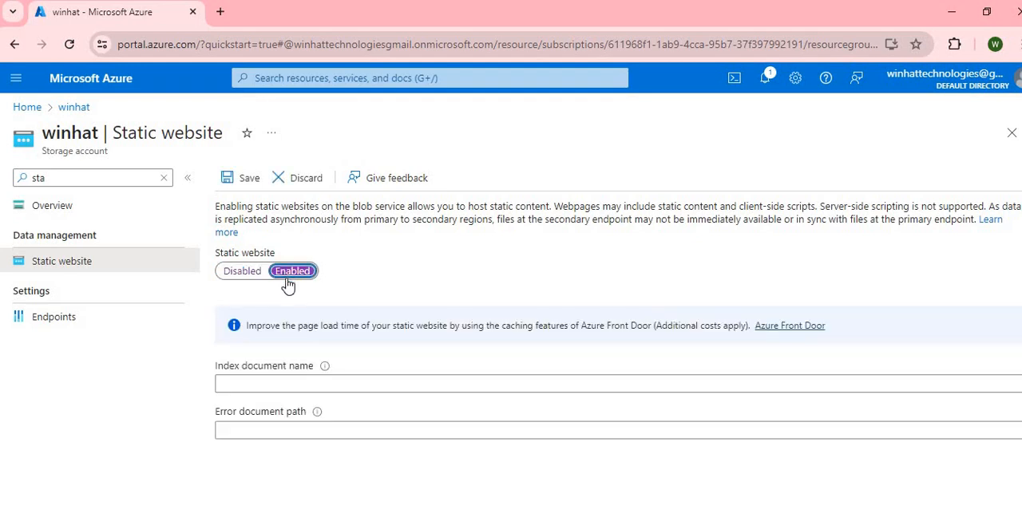
Set the index document name to index.html and the error document path to error.html, and save the static website settings.
left_click(277, 380)
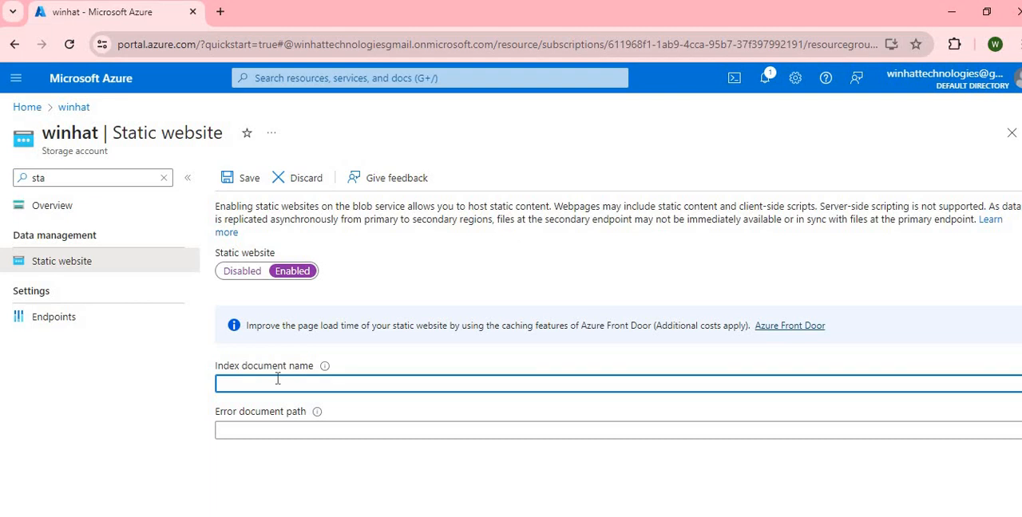
type("index.html")
key("Tab")
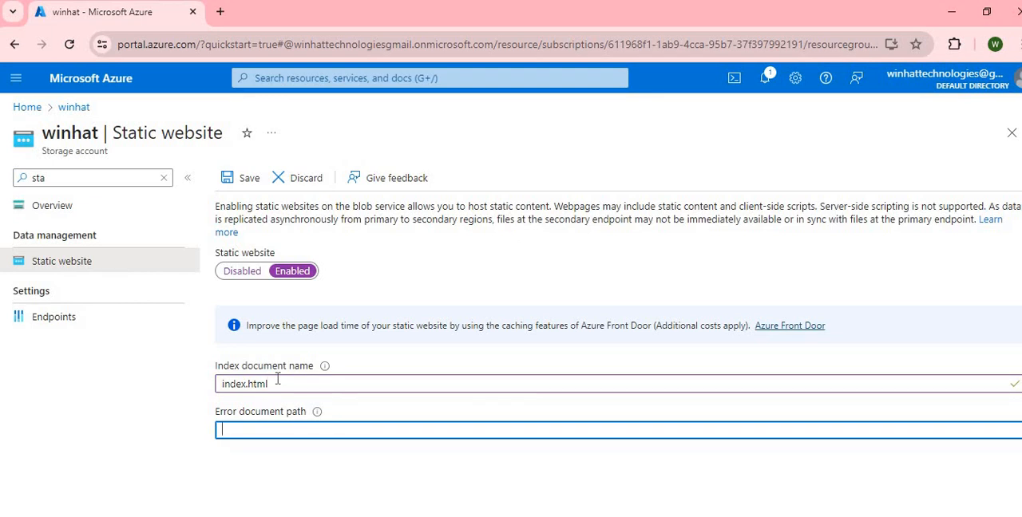
type("error.html")
left_click(247, 179)
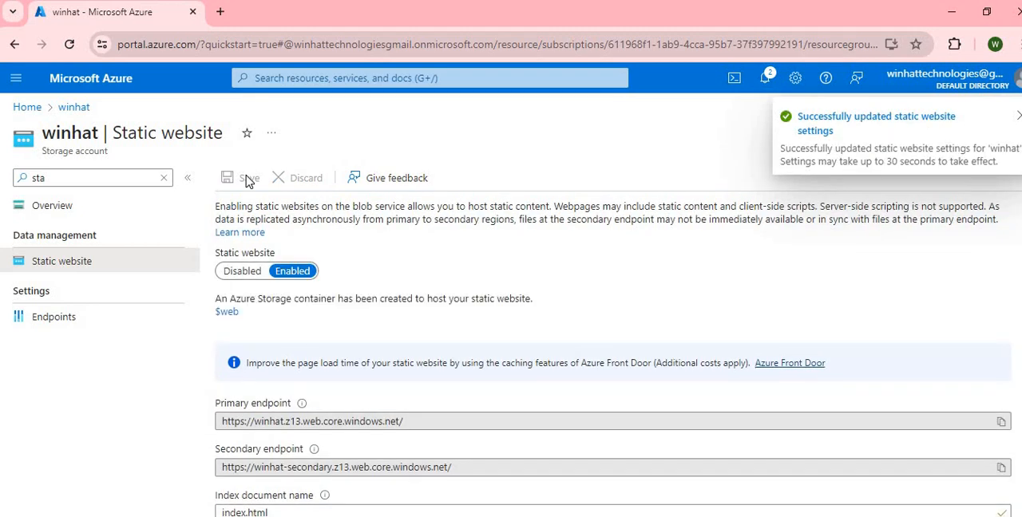
scroll(269, 243, "down", 1)
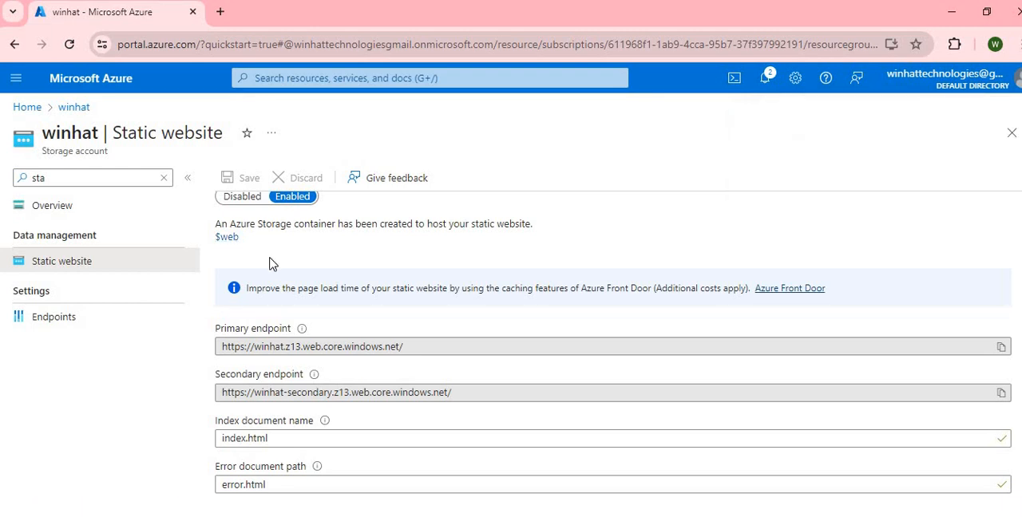
Find the storage account's containers and open the $web container.
left_click(110, 173)
left_click(110, 173)
key("BackSpace")
key("BackSpace")
key("BackSpace")
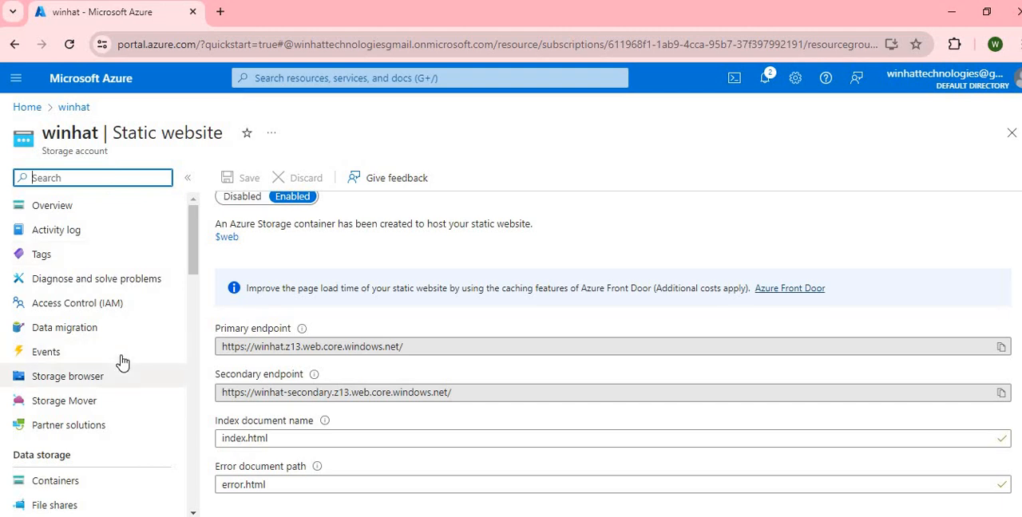
type("con")
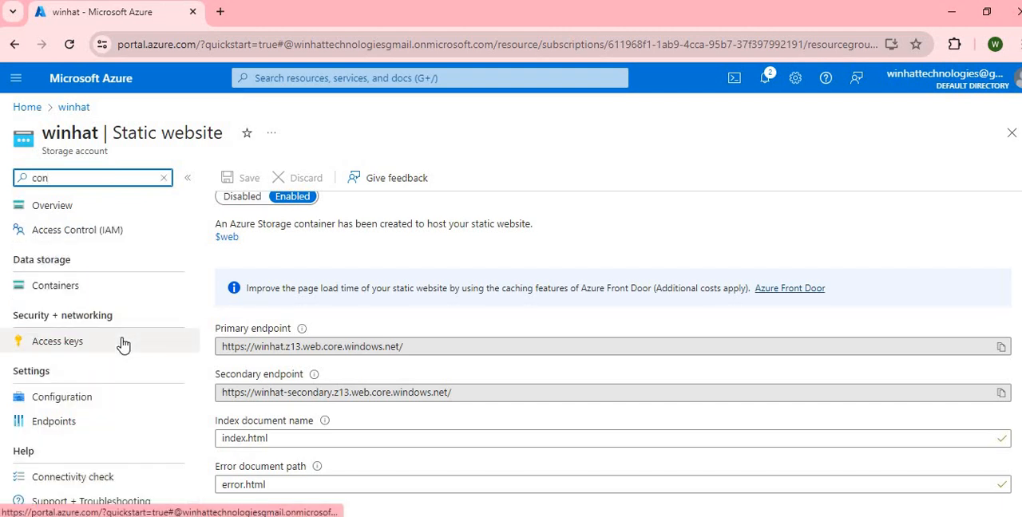
left_click(80, 286)
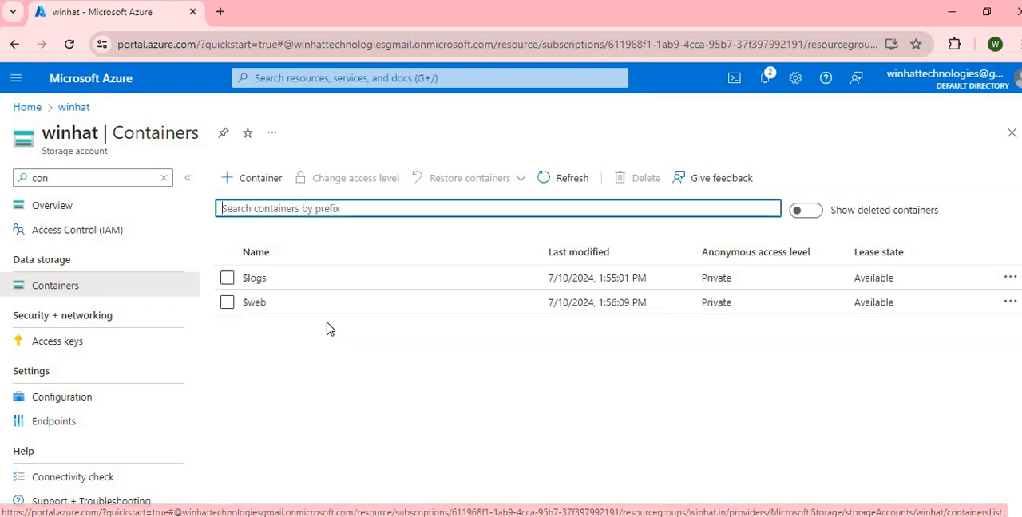
left_click(254, 303)
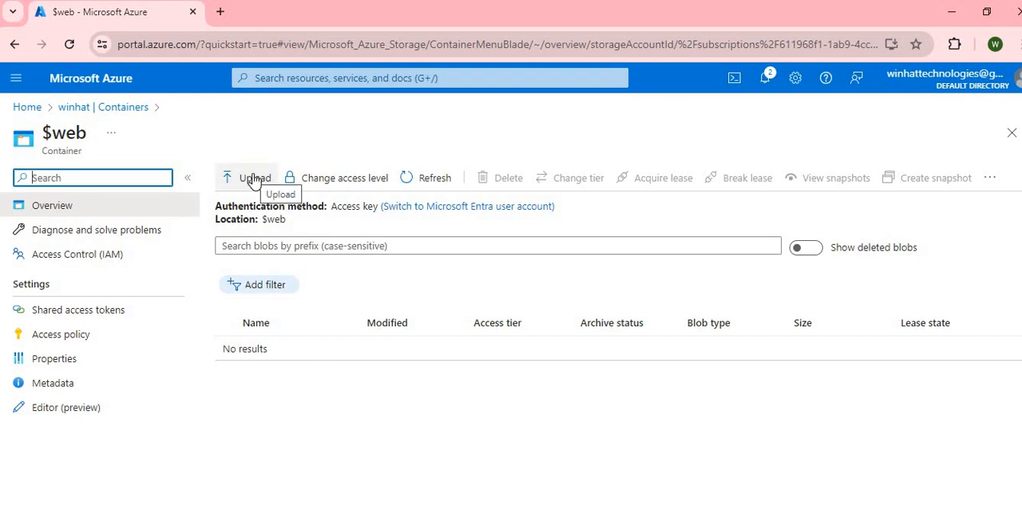
Upload the index.html file from the BACKUP (D:) drive to the $web container.
left_click(254, 178)
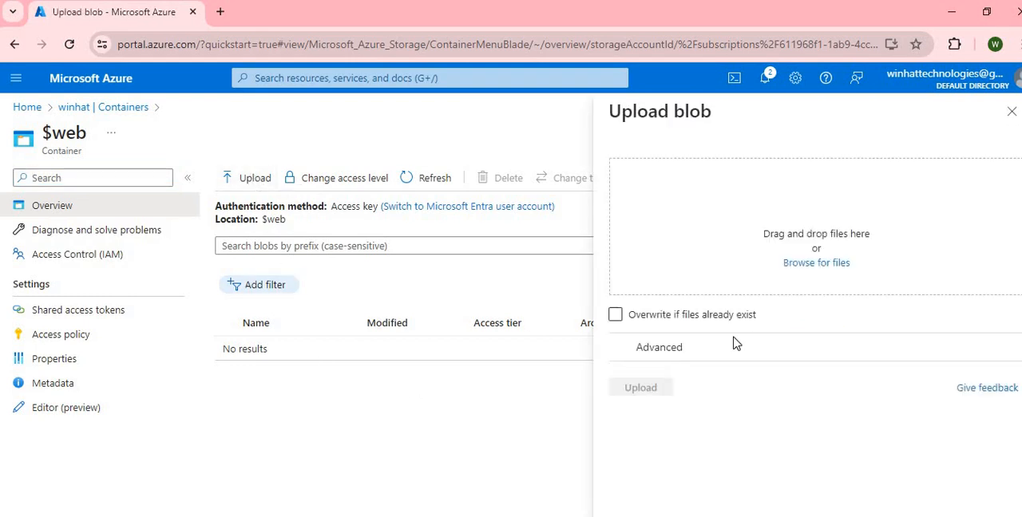
left_click(806, 268)
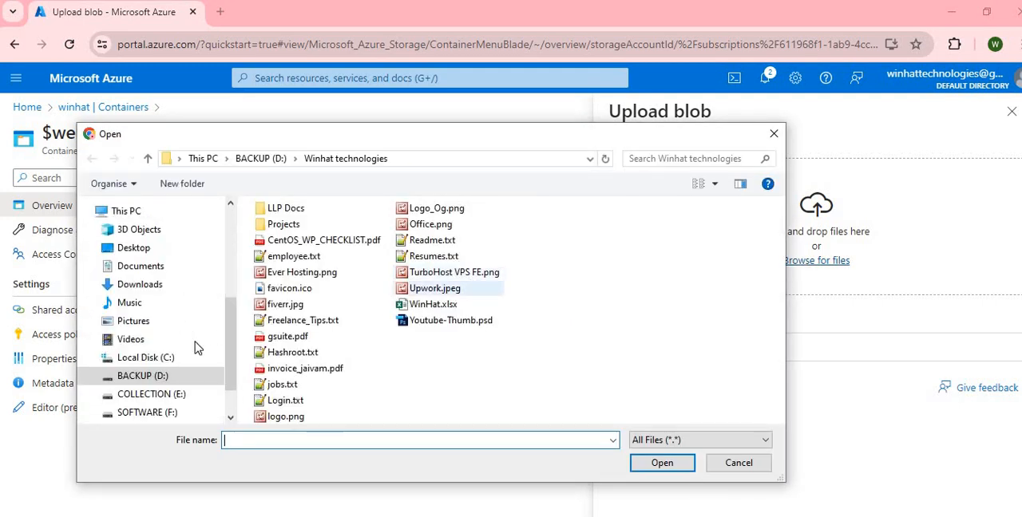
left_click(148, 376)
scroll(309, 354, "down", 2)
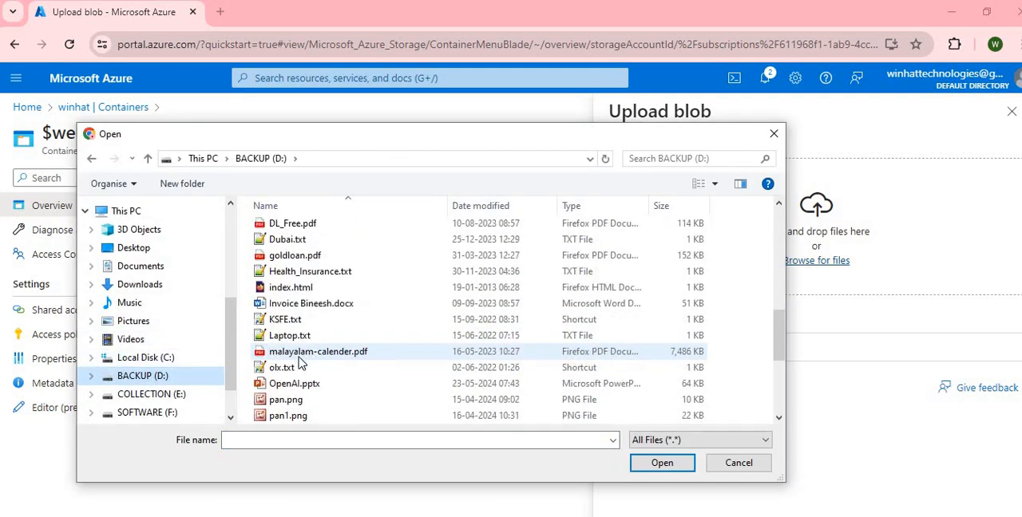
left_click(303, 289)
double_click(304, 289)
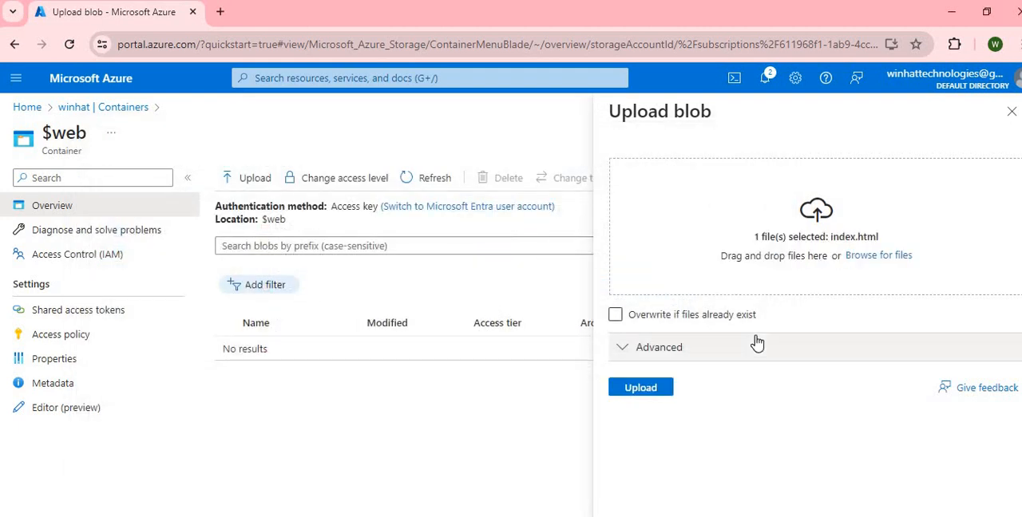
left_click(641, 388)
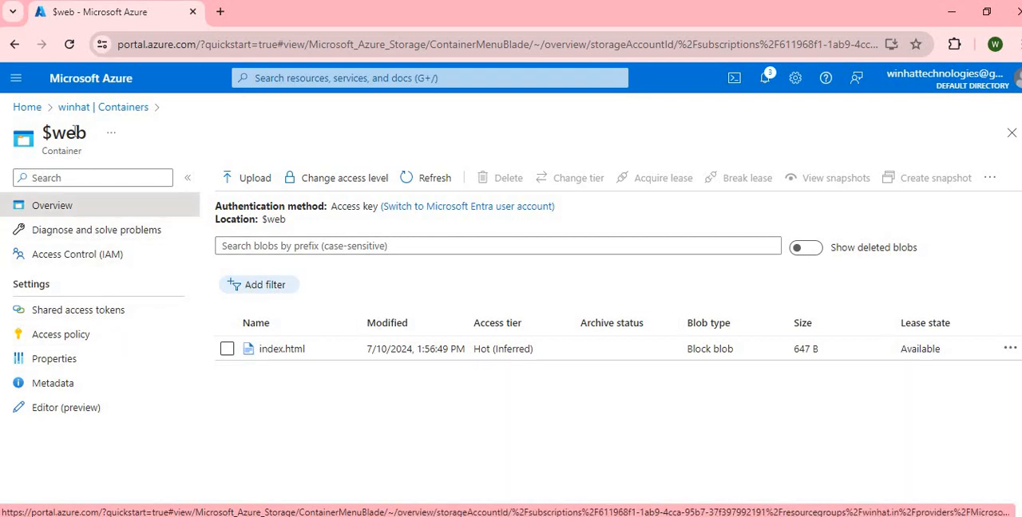
Return to the winhat storage account's overview and examine its essentials and properties for the website address.
left_click(94, 112)
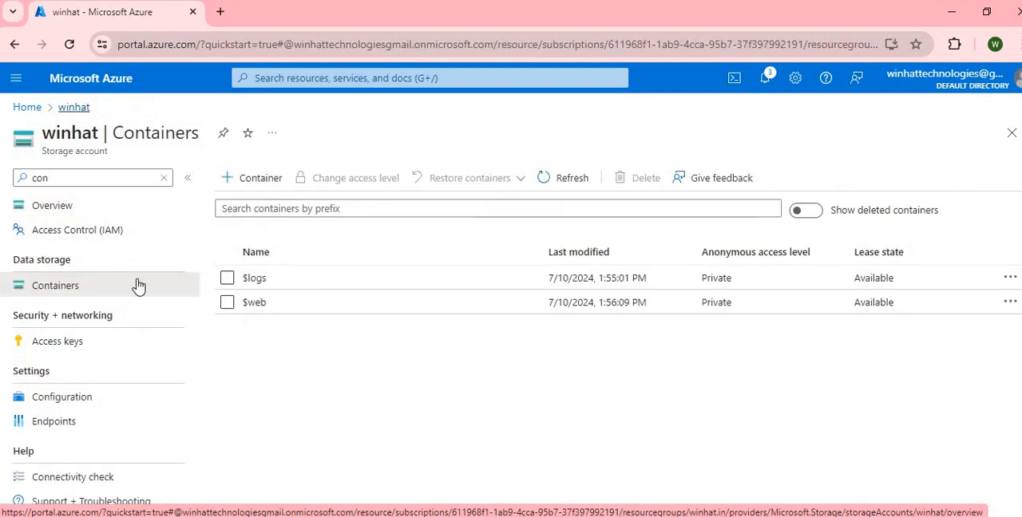
left_click(29, 209)
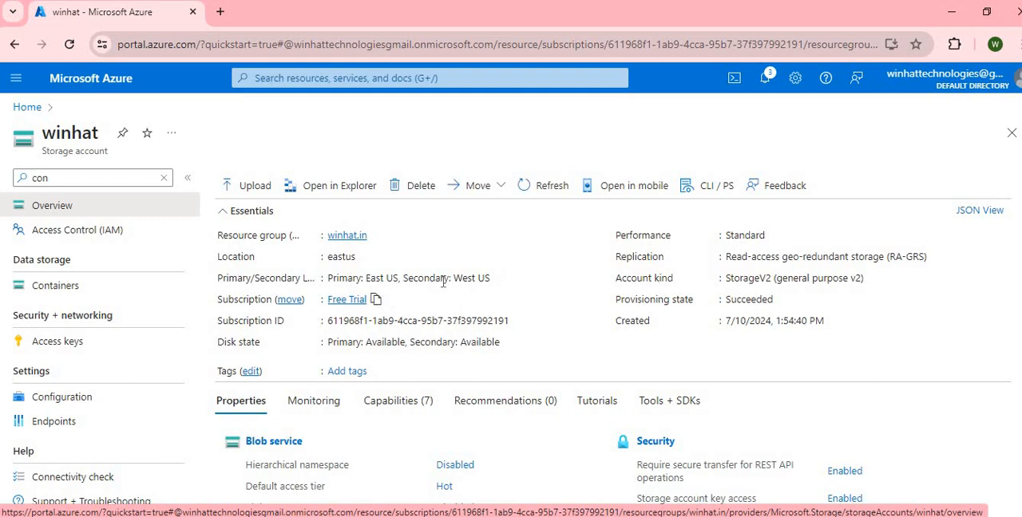
scroll(582, 315, "down", 1)
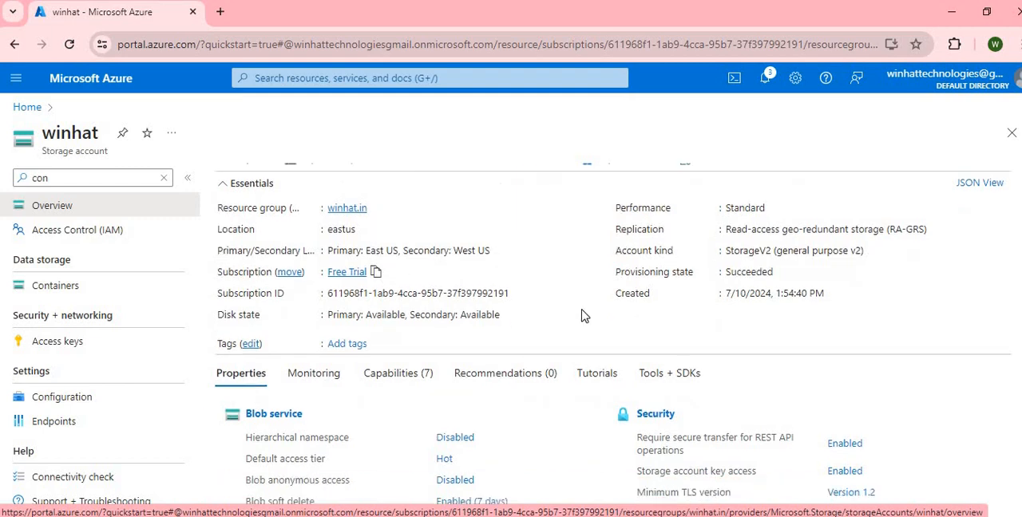
scroll(583, 315, "down", 3)
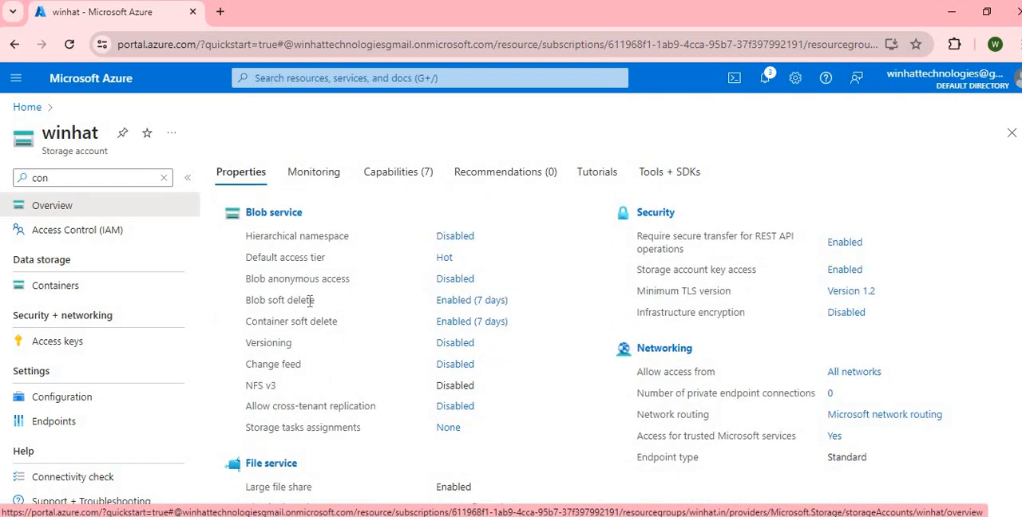
scroll(359, 307, "up", 3)
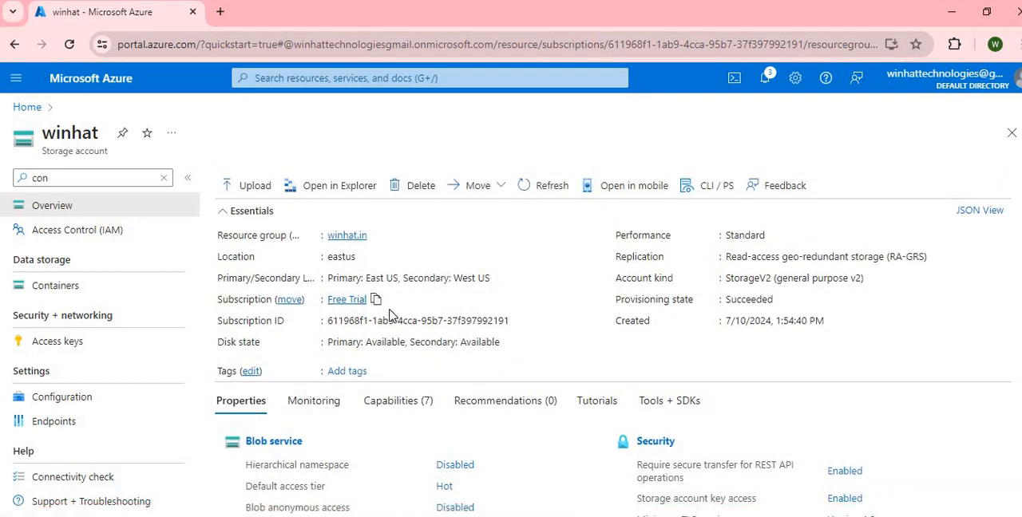
scroll(391, 315, "down", 2)
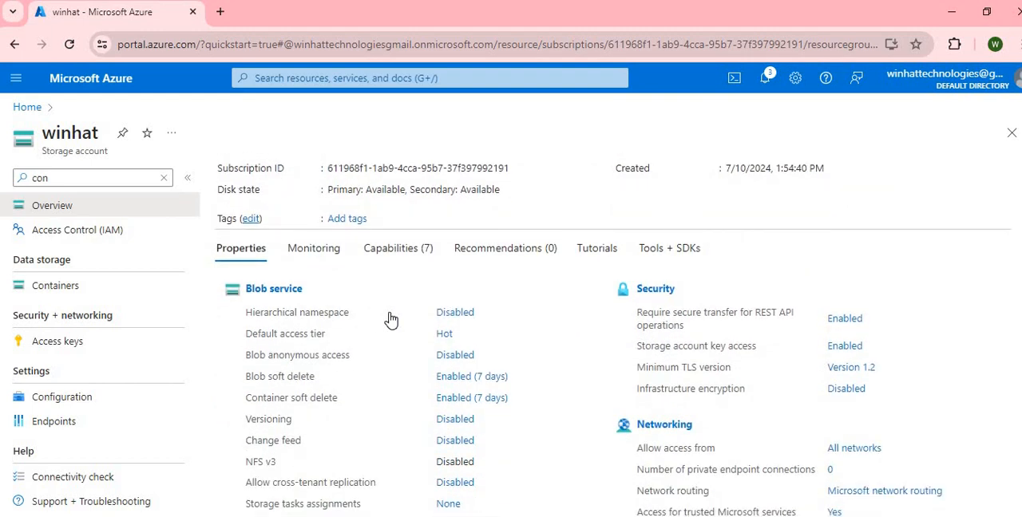
scroll(391, 320, "down", 1)
scroll(392, 319, "down", 3)
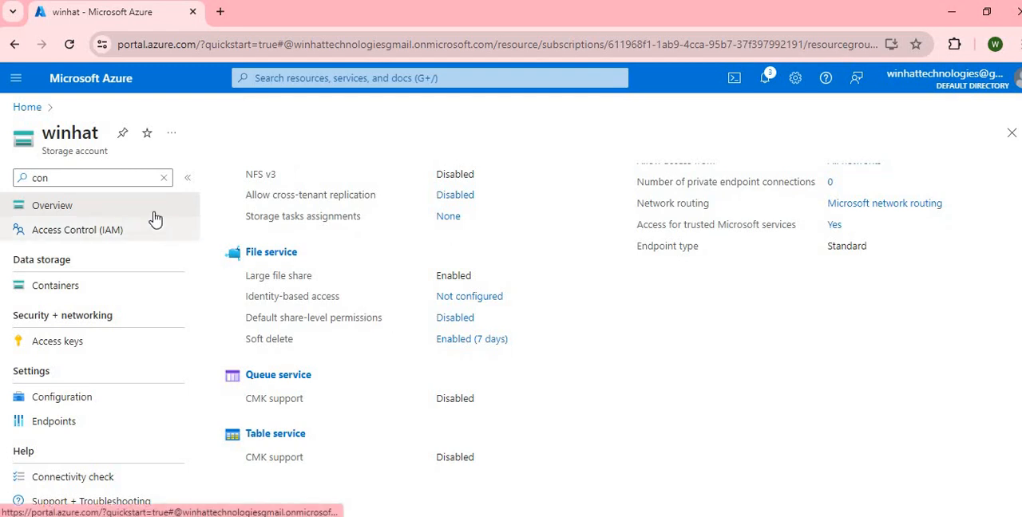
Clear the old filter in the storage account's menu, search for "sta" and open the Static website settings.
double_click(146, 177)
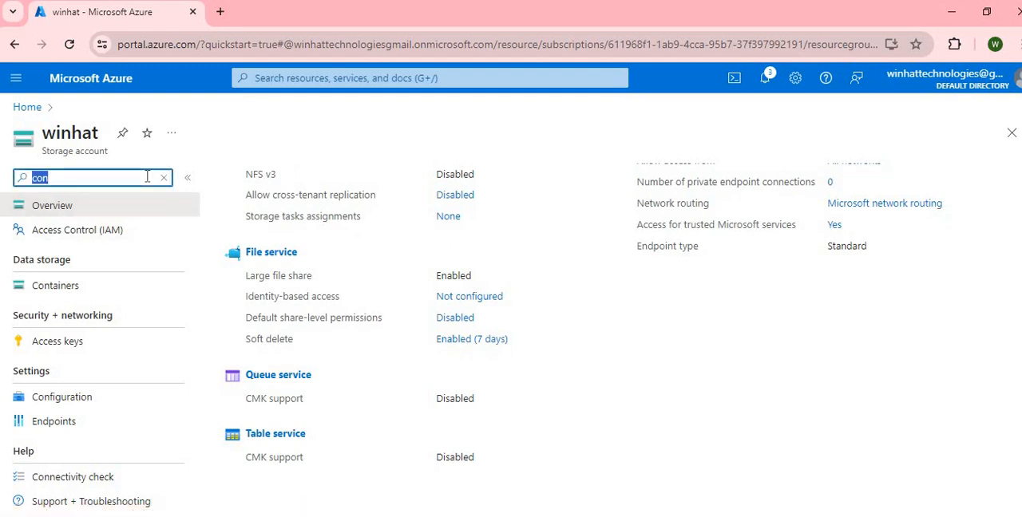
left_click(164, 177)
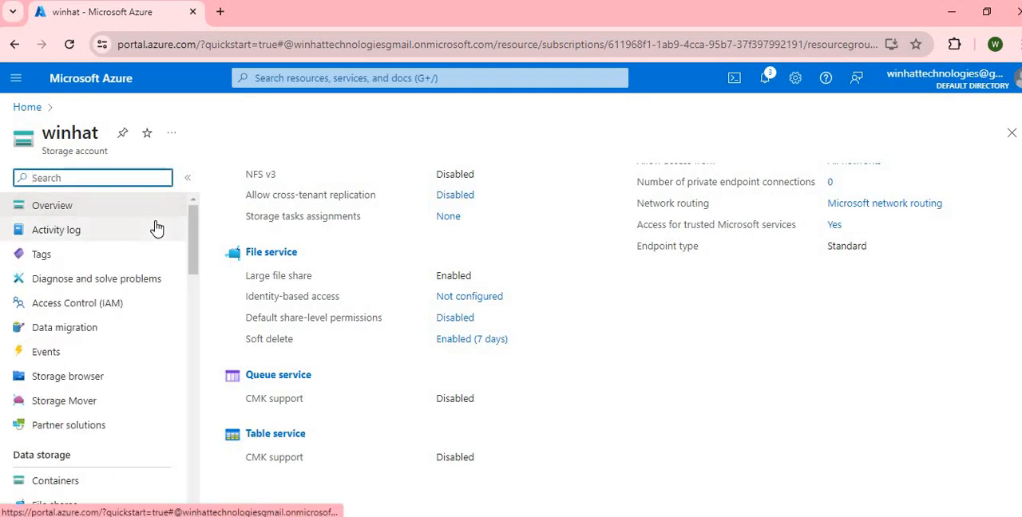
left_click(129, 179)
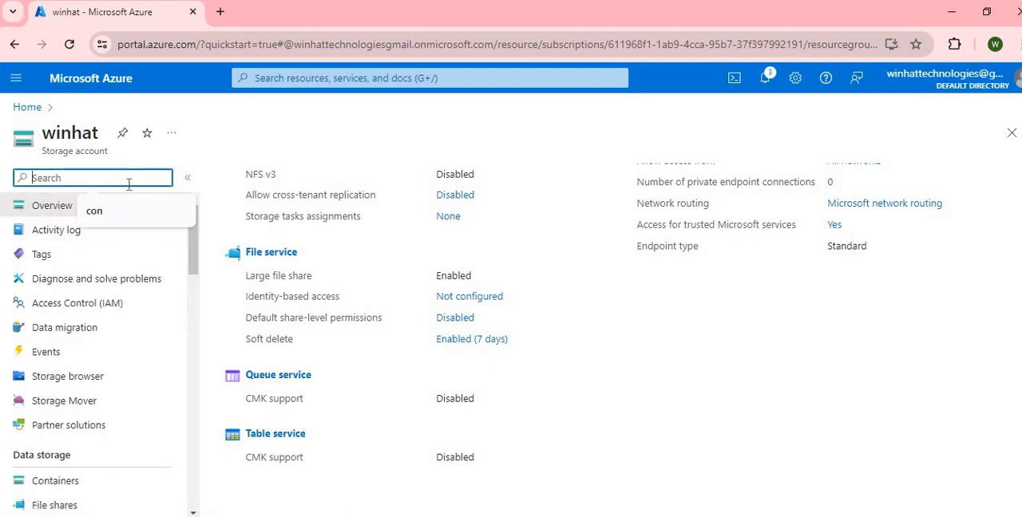
type("st")
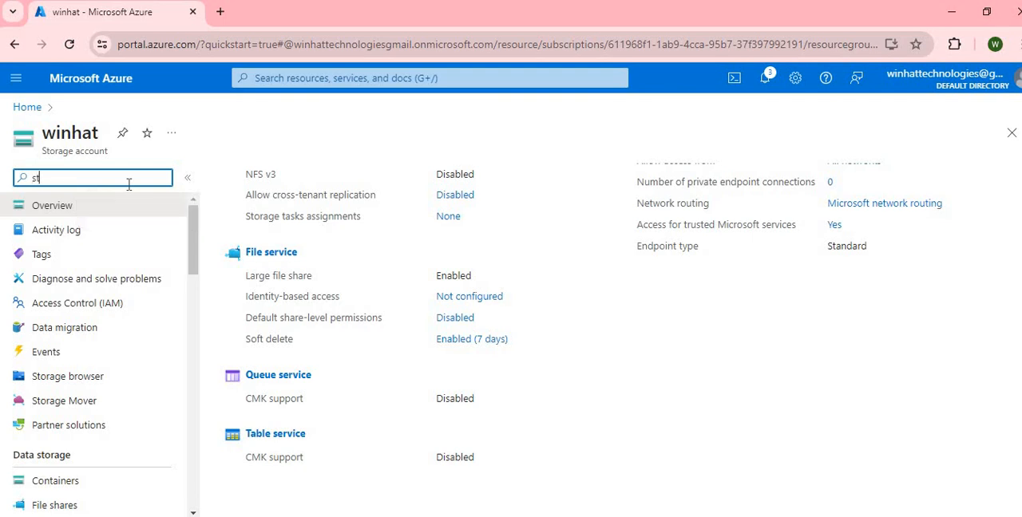
type("a")
left_click(84, 263)
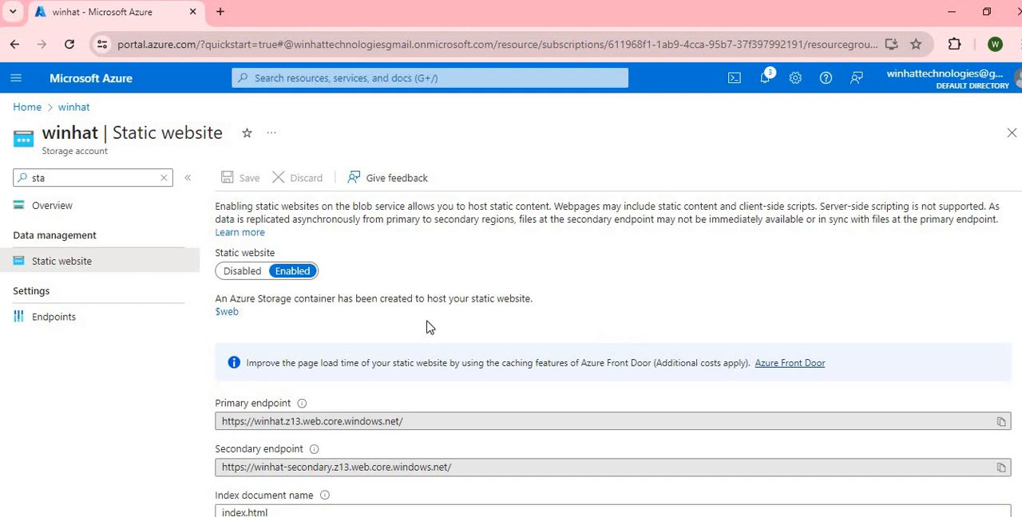
Copy the static website's primary endpoint URL and open it in a new browser tab.
scroll(426, 327, "down", 1)
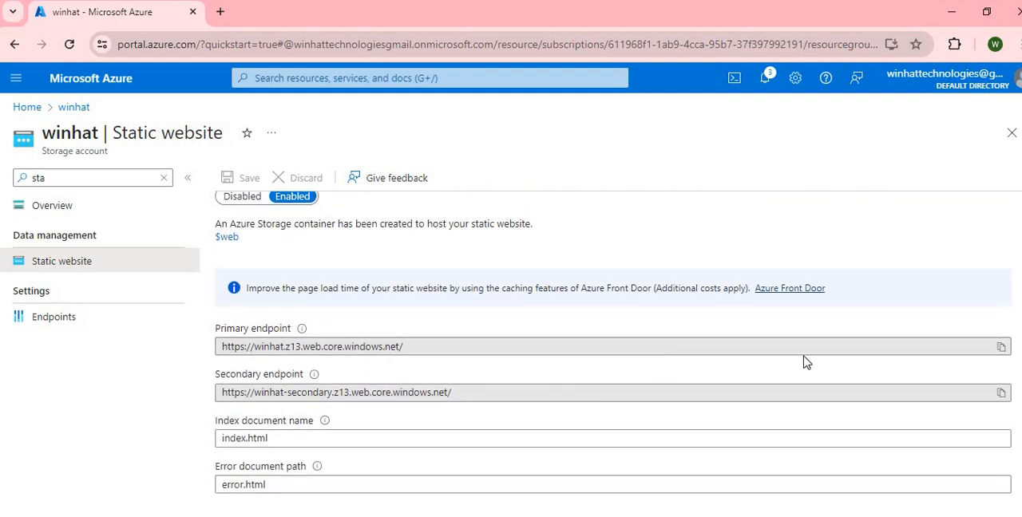
left_click(1001, 348)
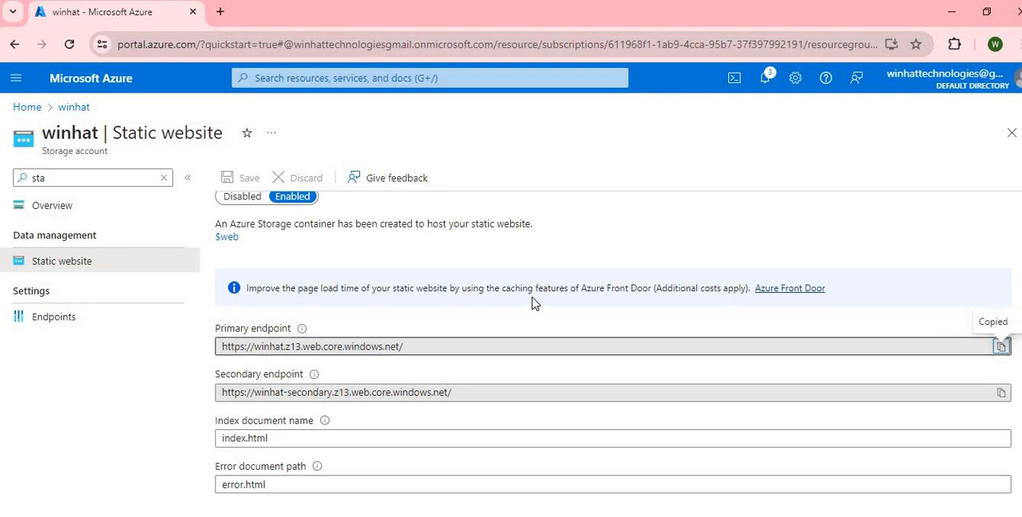
left_click(220, 12)
key("ctrl+v")
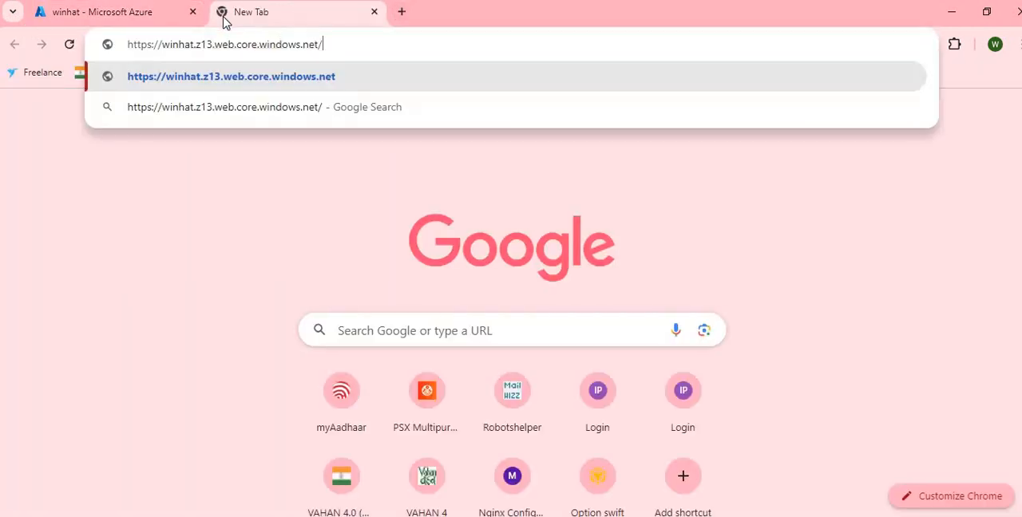
key("Return")
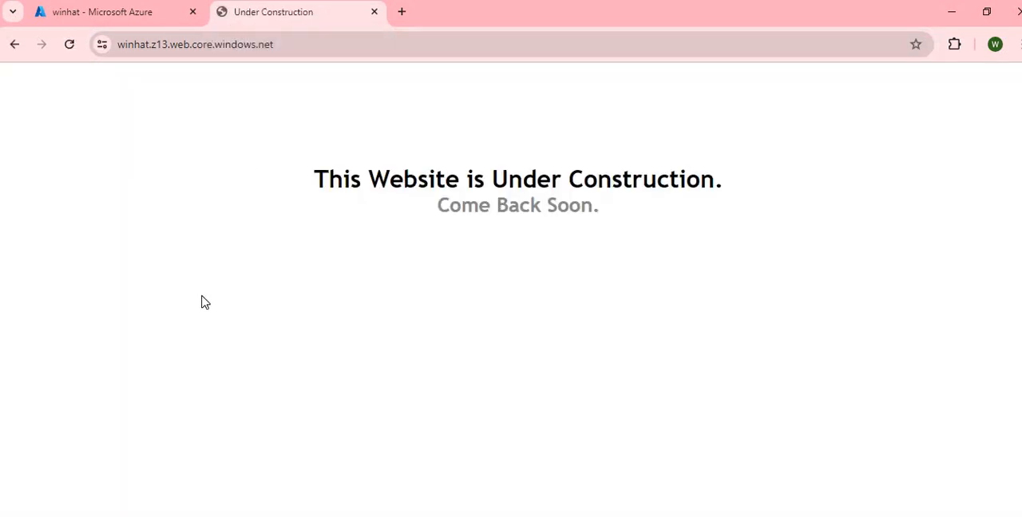